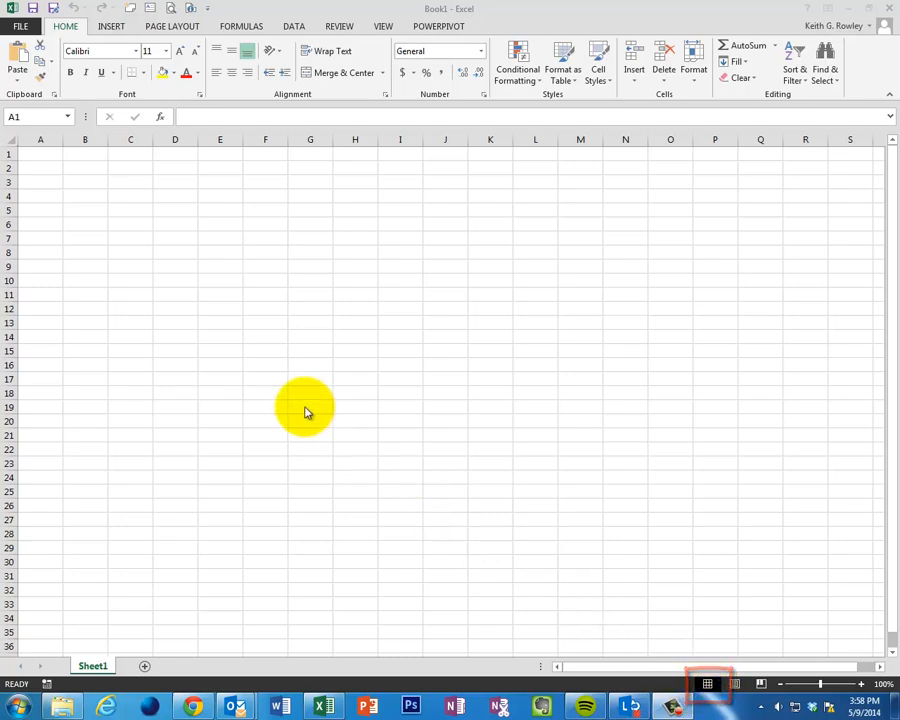
pyautogui.click(154, 226)
pyautogui.moveTo(229, 241); pyautogui.dragTo(360, 352)
pyautogui.click(450, 265)
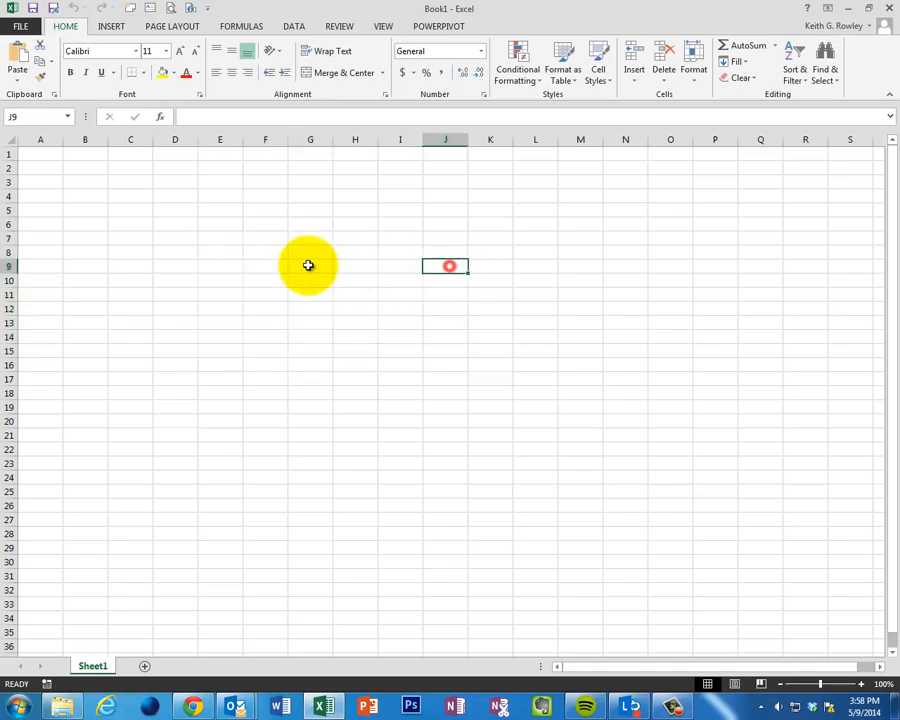
pyautogui.click(254, 326)
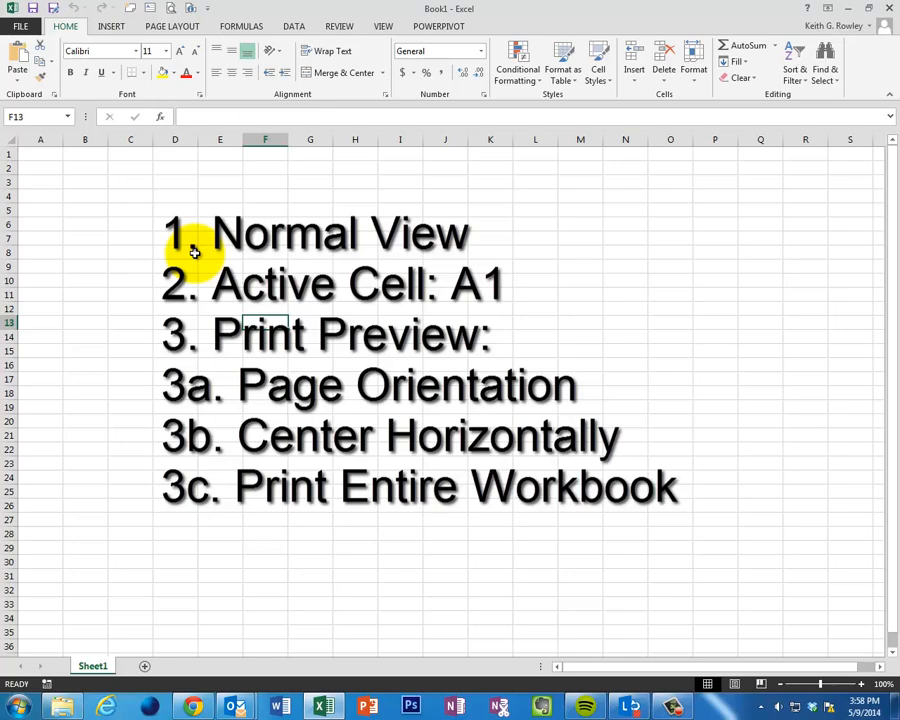
# - Open the recent workbook 3K Water Usage.xlsx and switch the worksheet to Normal view
pyautogui.click(22, 24)
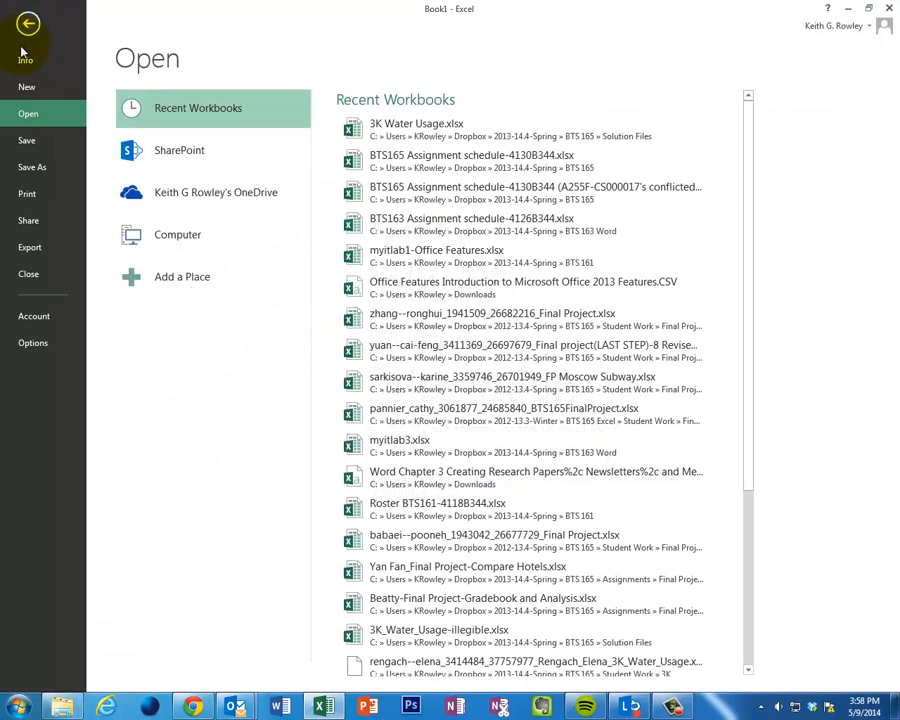
pyautogui.click(396, 128)
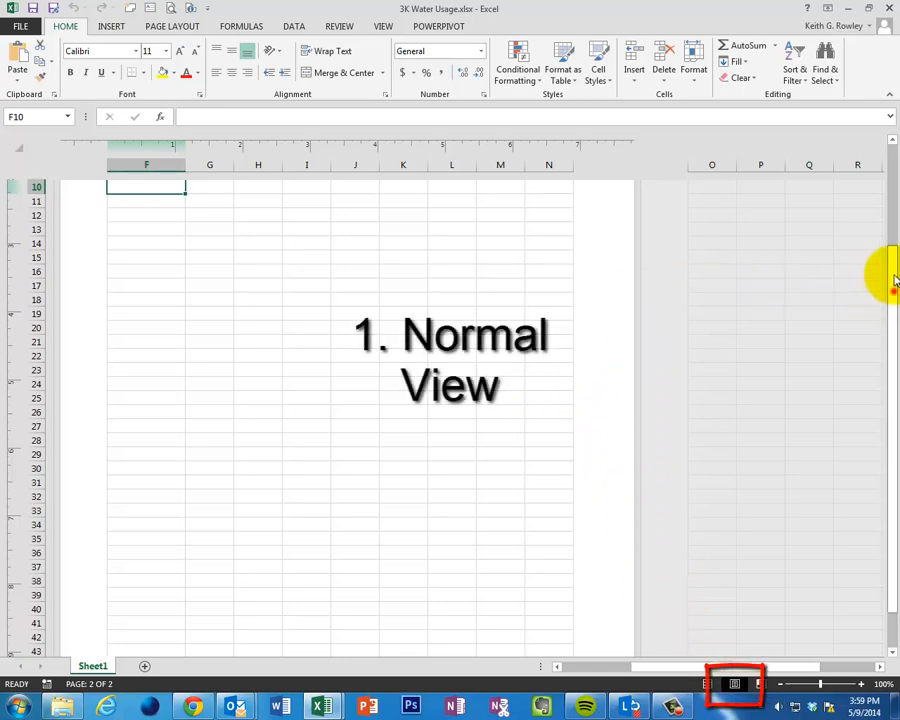
pyautogui.moveTo(895, 280)
pyautogui.mouseDown()
pyautogui.moveTo(889, 238)
pyautogui.moveTo(887, 338)
pyautogui.moveTo(885, 243)
pyautogui.moveTo(886, 272)
pyautogui.mouseUp()
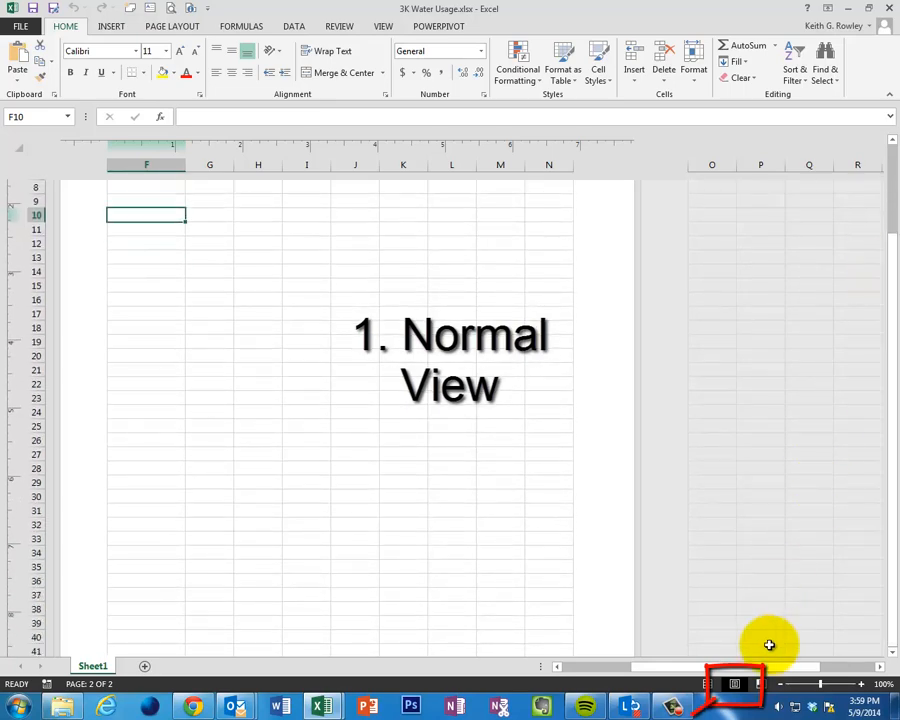
pyautogui.click(712, 689)
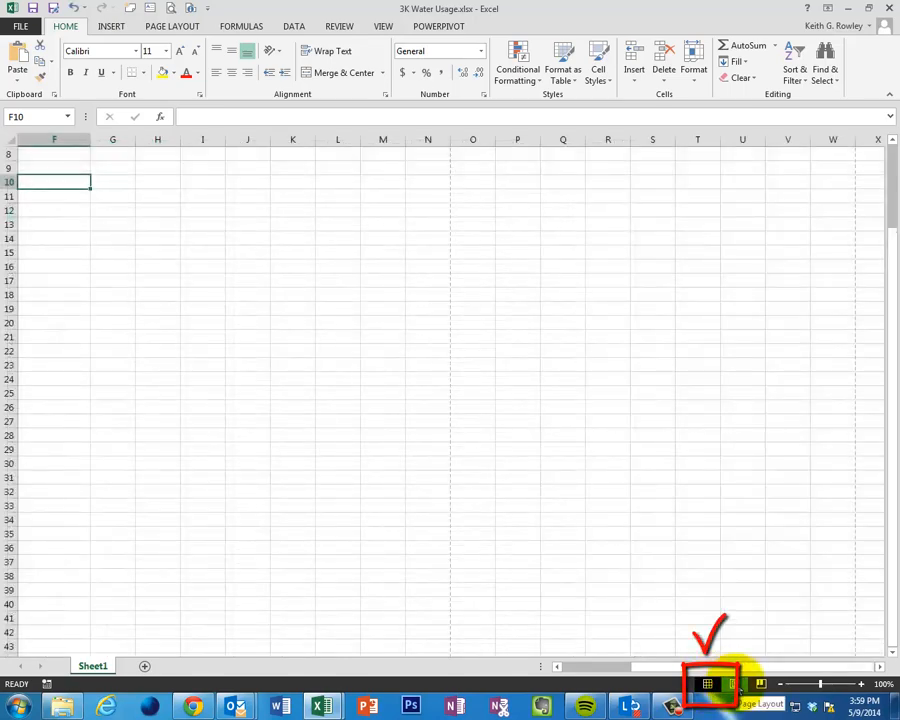
pyautogui.click(709, 689)
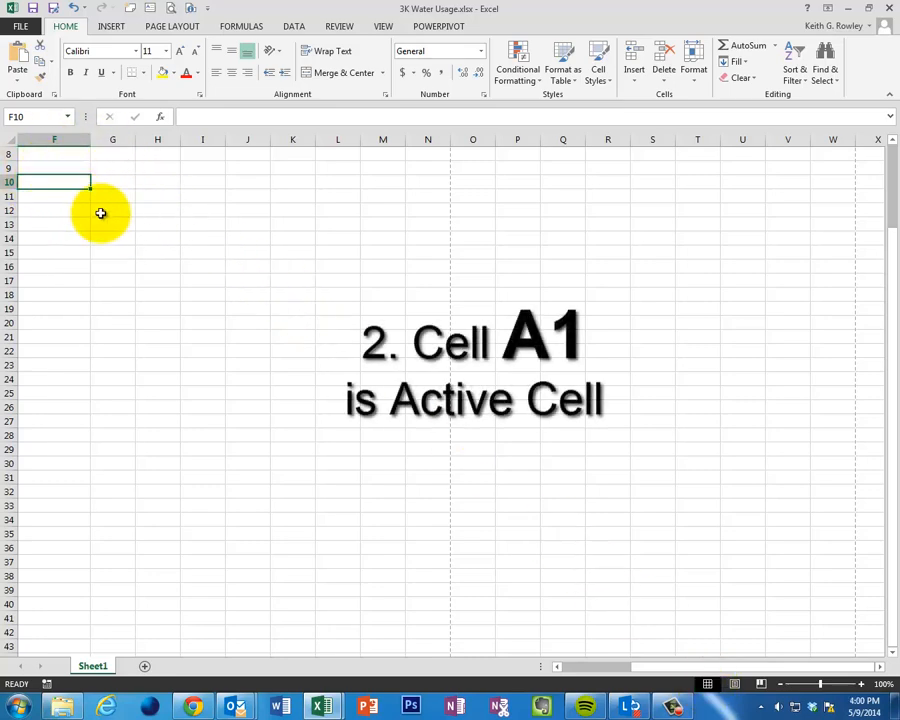
# - Make A1 the active cell of the worksheet
pyautogui.click(16, 117)
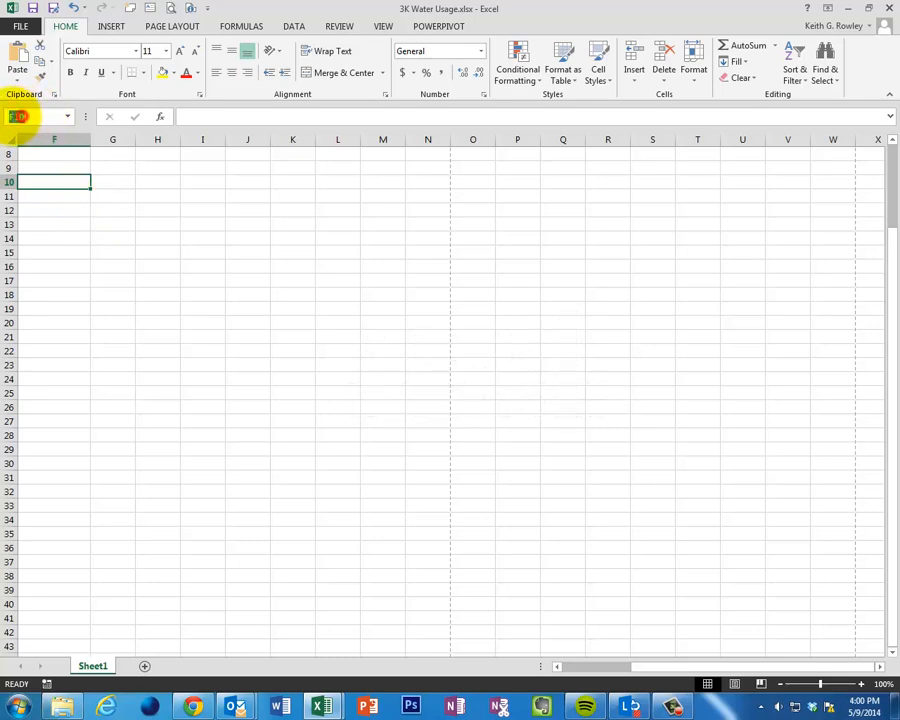
pyautogui.click(203, 213)
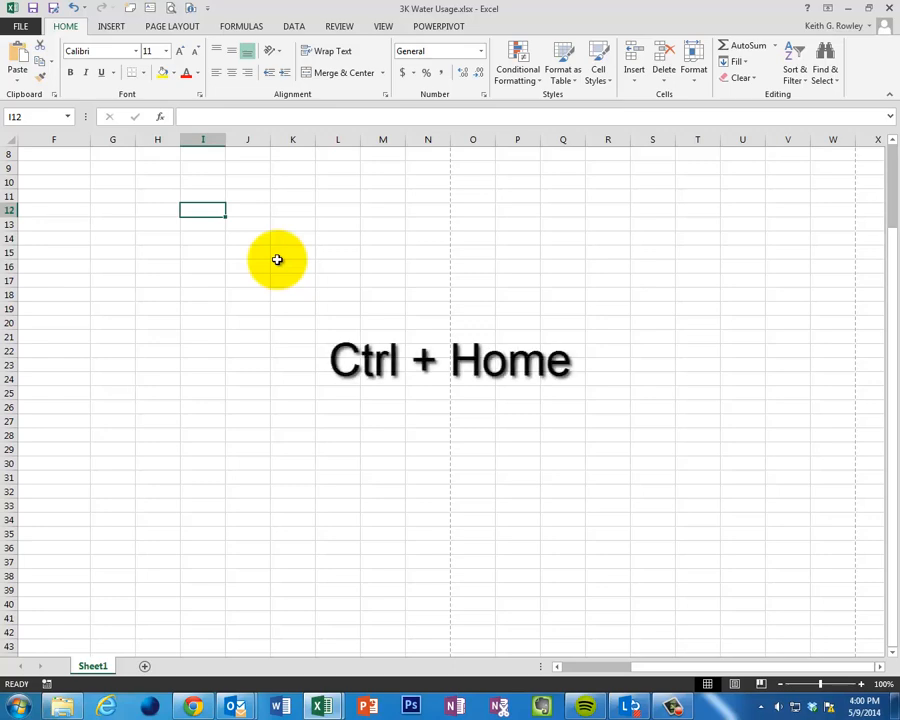
pyautogui.hotkey('ctrl', 'Home')
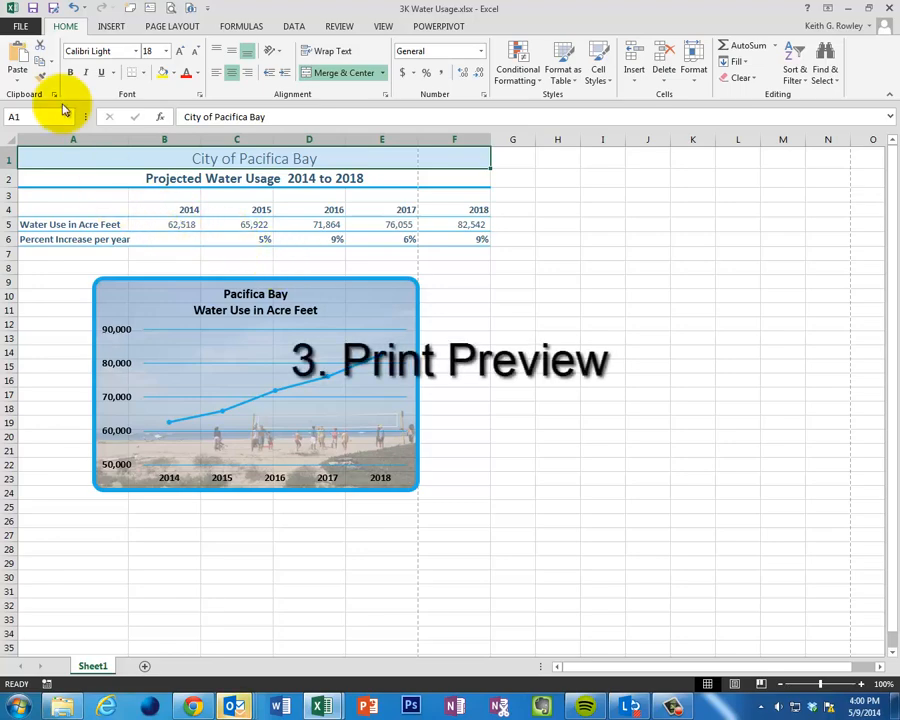
# - Examine both pages in the print preview to see how the table and chart split, and return to the worksheet
pyautogui.click(18, 26)
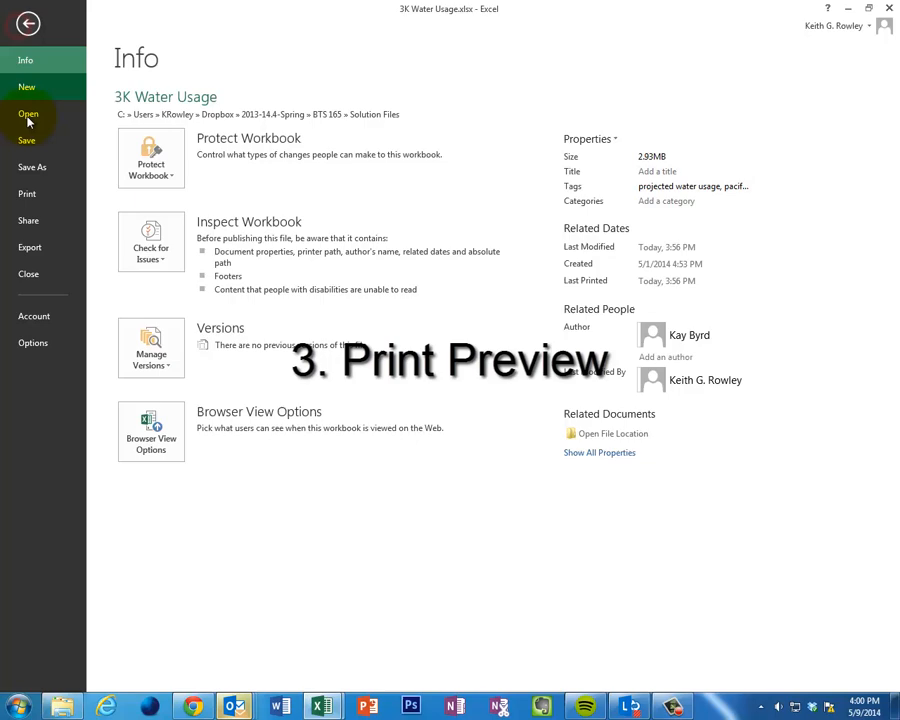
pyautogui.click(40, 194)
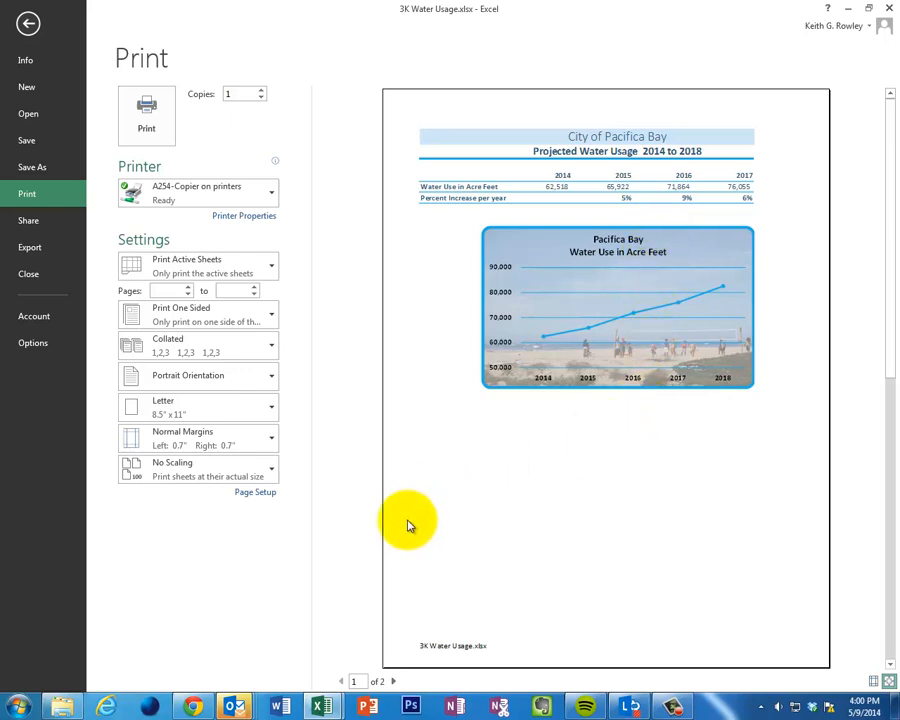
pyautogui.click(395, 683)
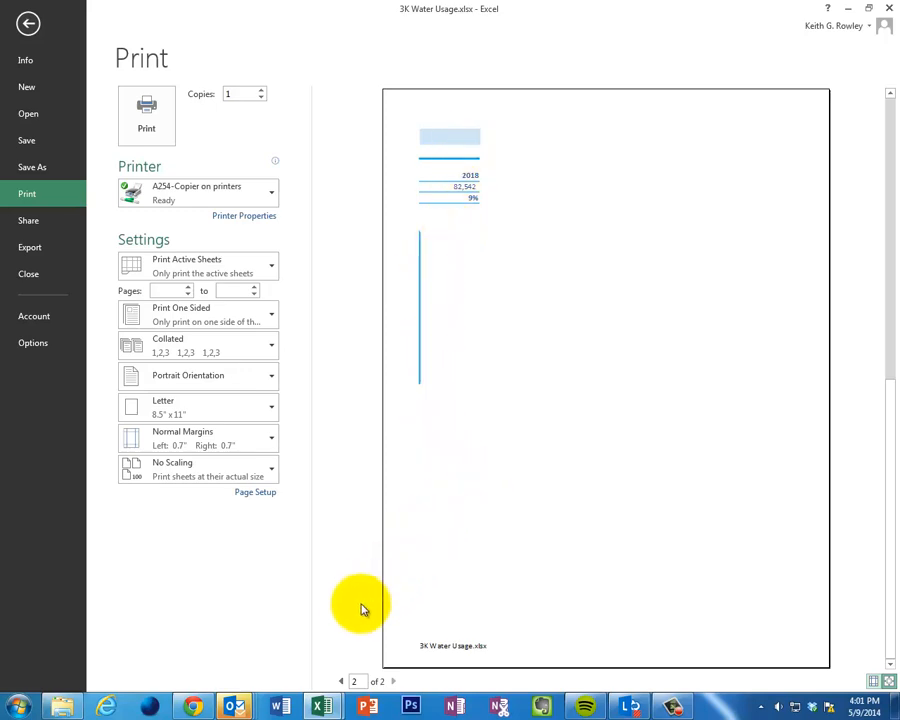
pyautogui.click(340, 682)
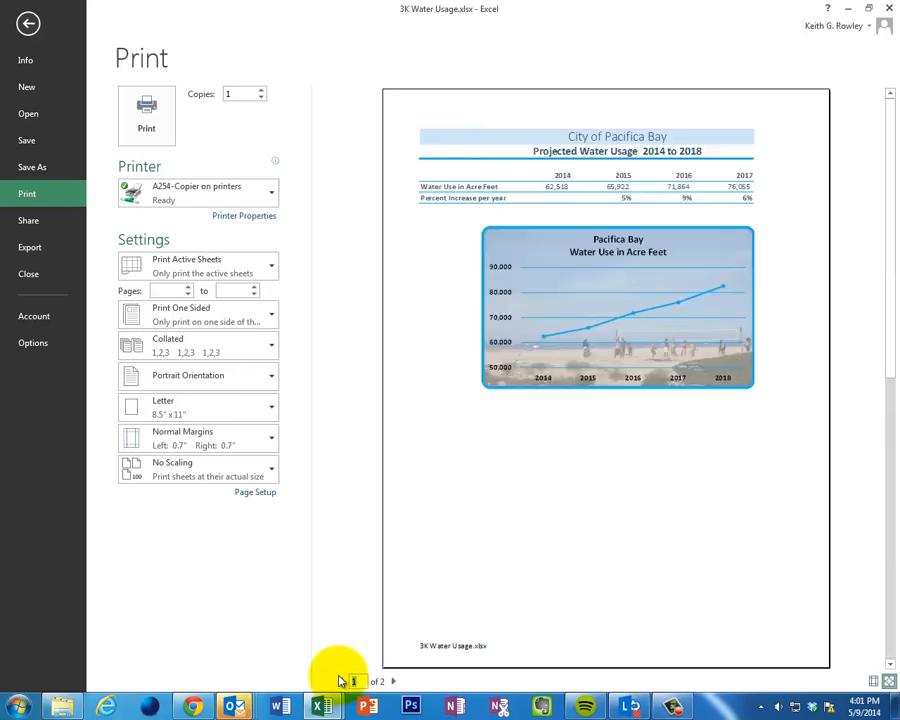
pyautogui.click(393, 681)
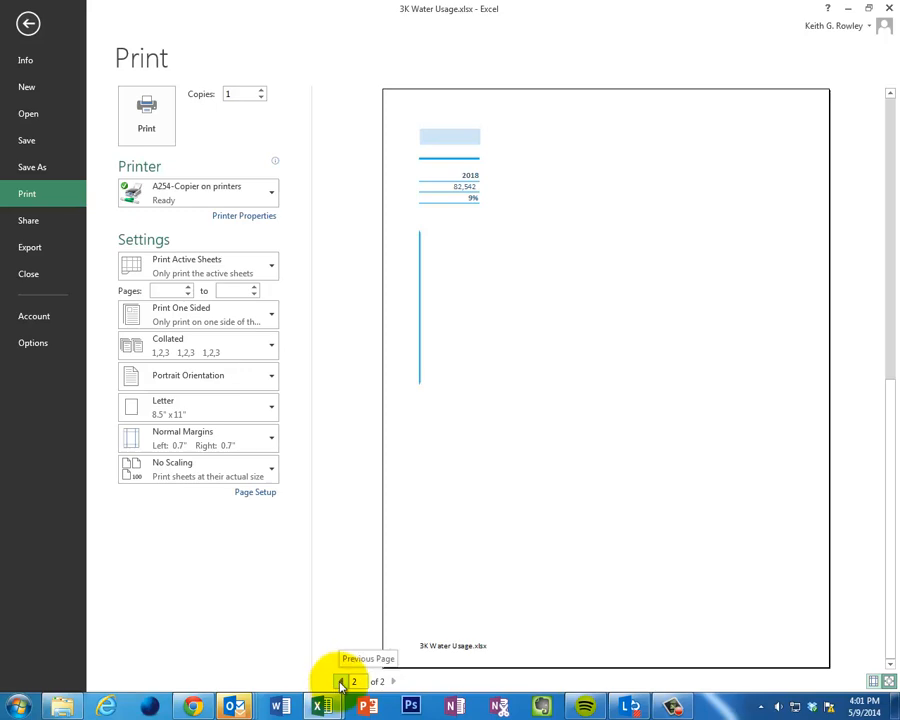
pyautogui.click(340, 681)
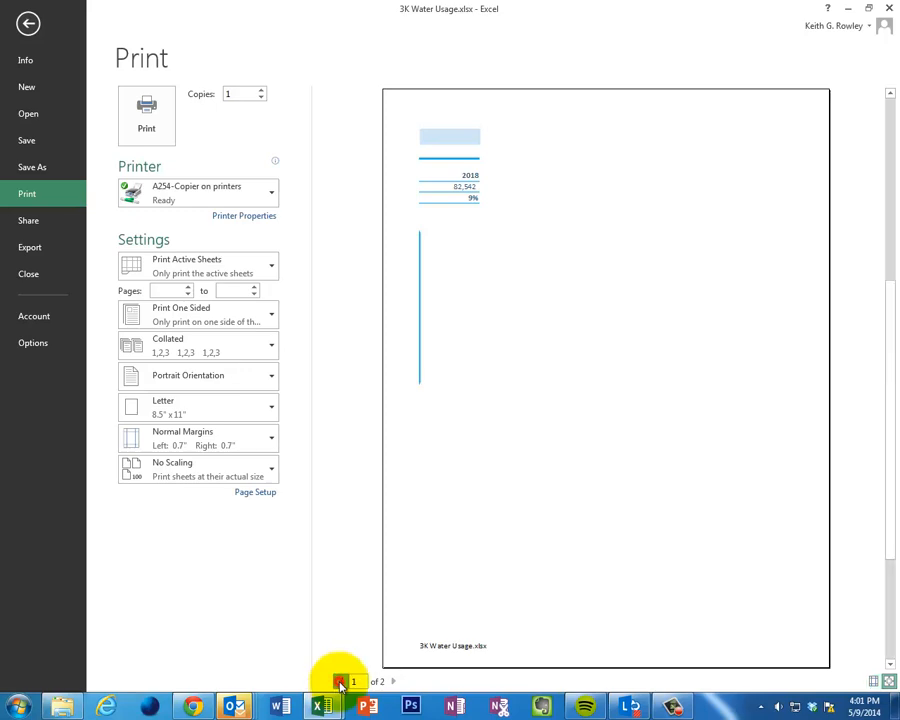
pyautogui.click(28, 22)
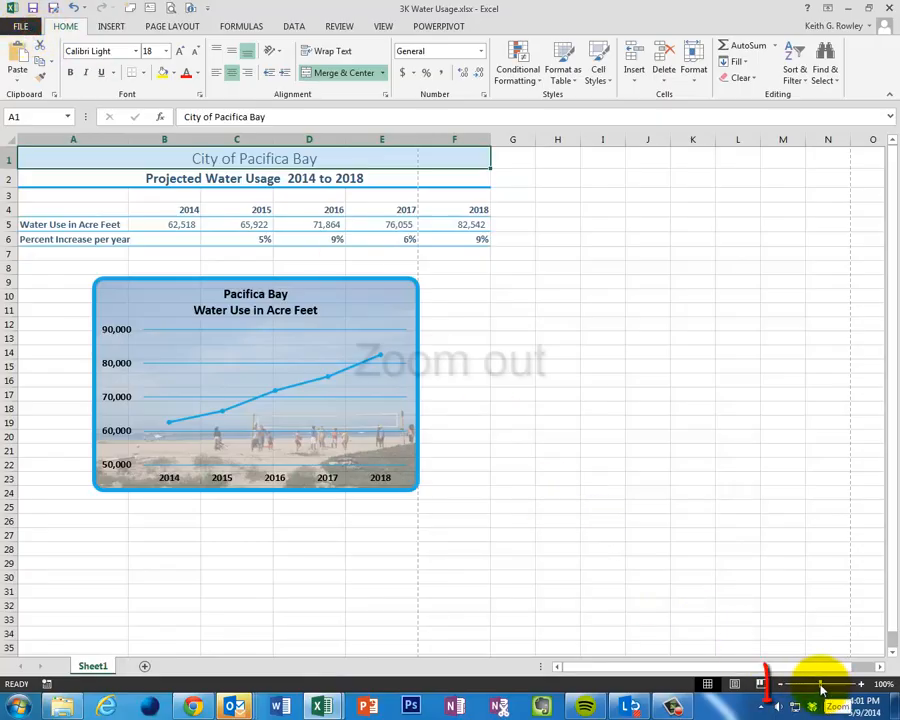
# - Check the page break lines on the zoomed-out sheet and change the page orientation to Landscape
pyautogui.moveTo(820, 685); pyautogui.dragTo(800, 689)
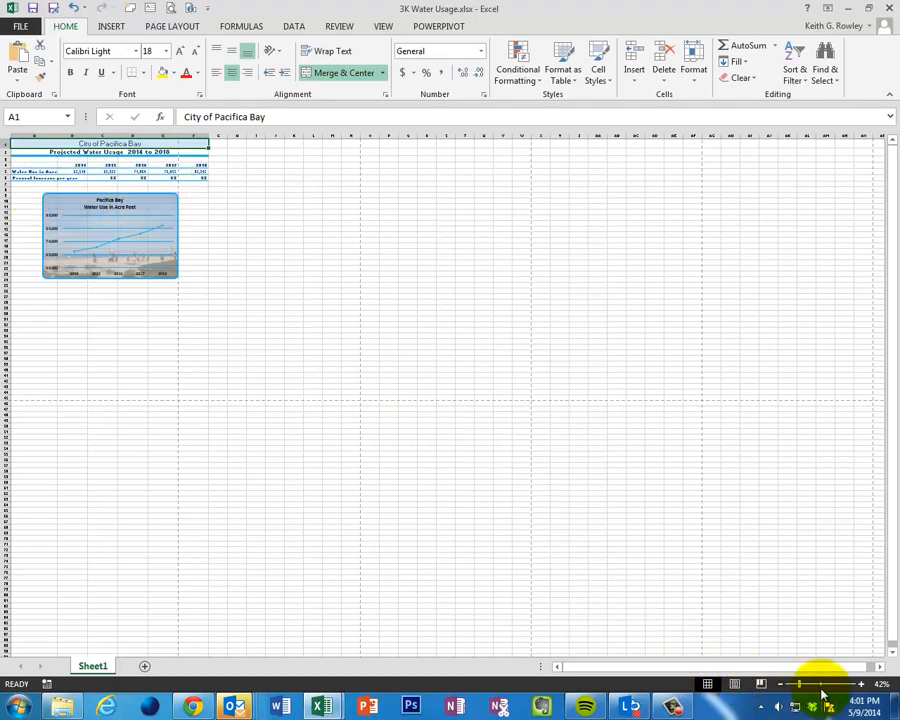
pyautogui.moveTo(803, 688); pyautogui.dragTo(824, 686)
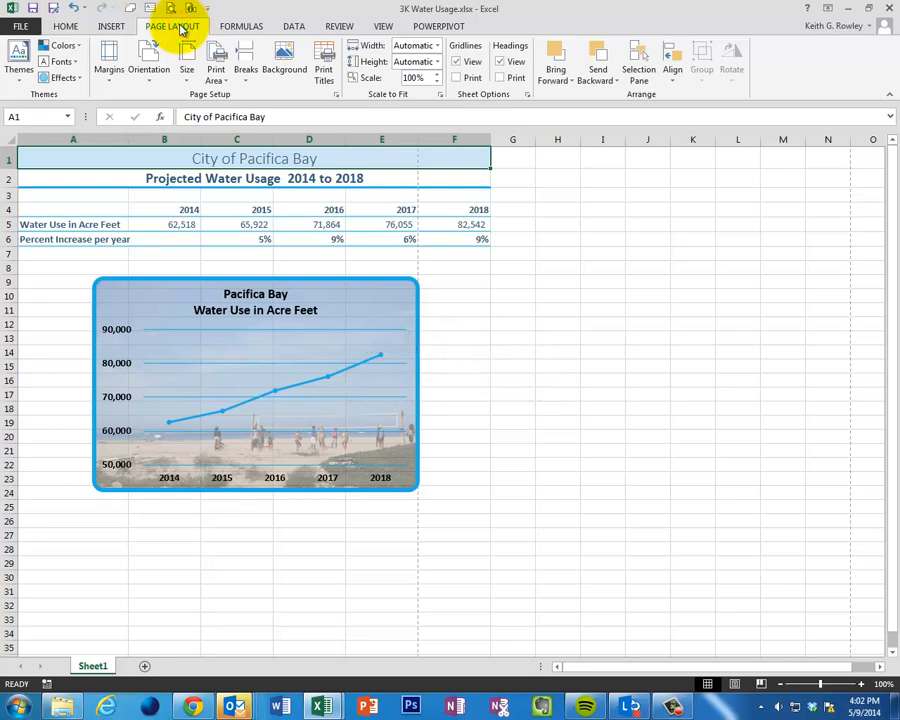
pyautogui.click(143, 62)
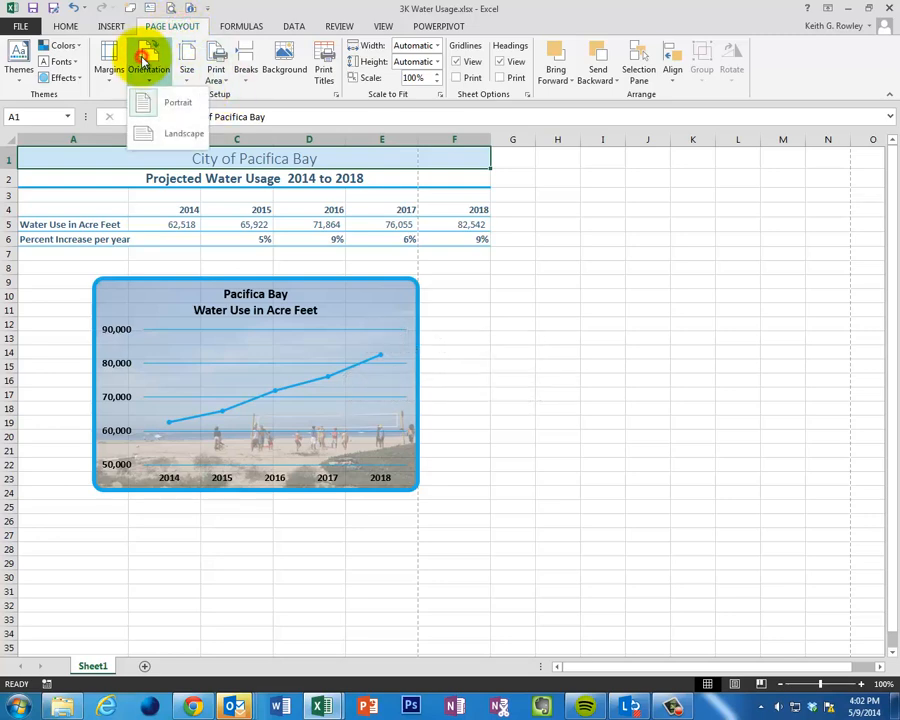
pyautogui.click(192, 138)
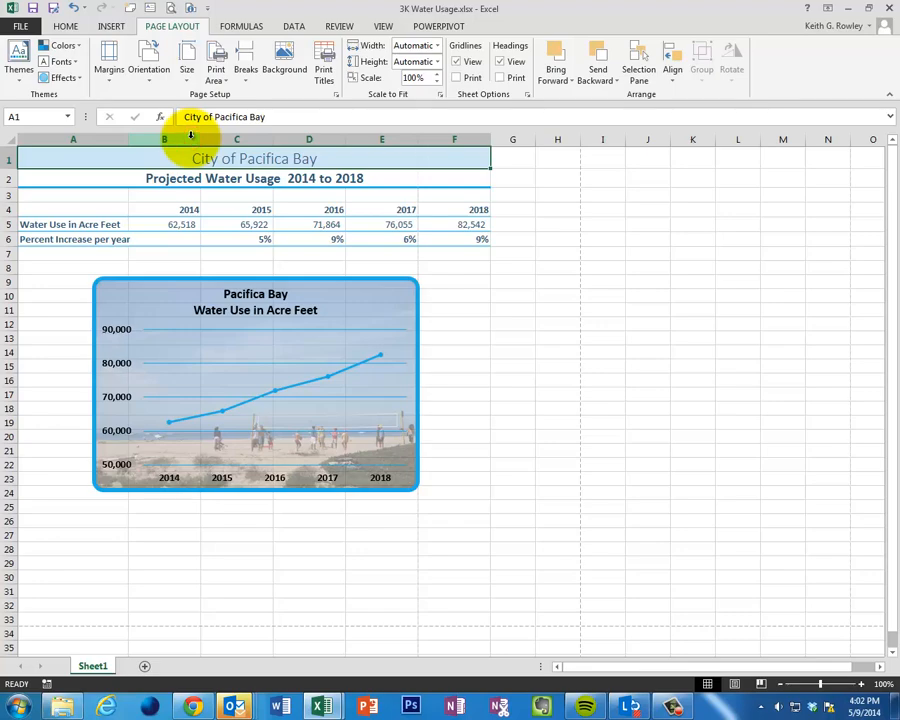
# - Center the sheet horizontally on the printed page through the custom margins in the print settings
pyautogui.click(22, 26)
pyautogui.click(42, 193)
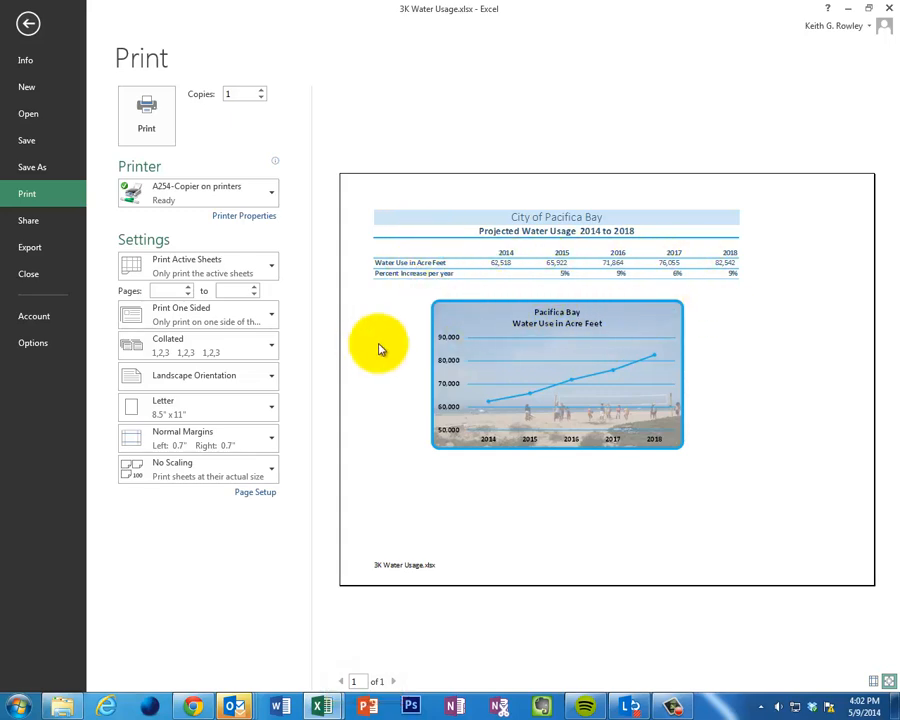
pyautogui.click(210, 448)
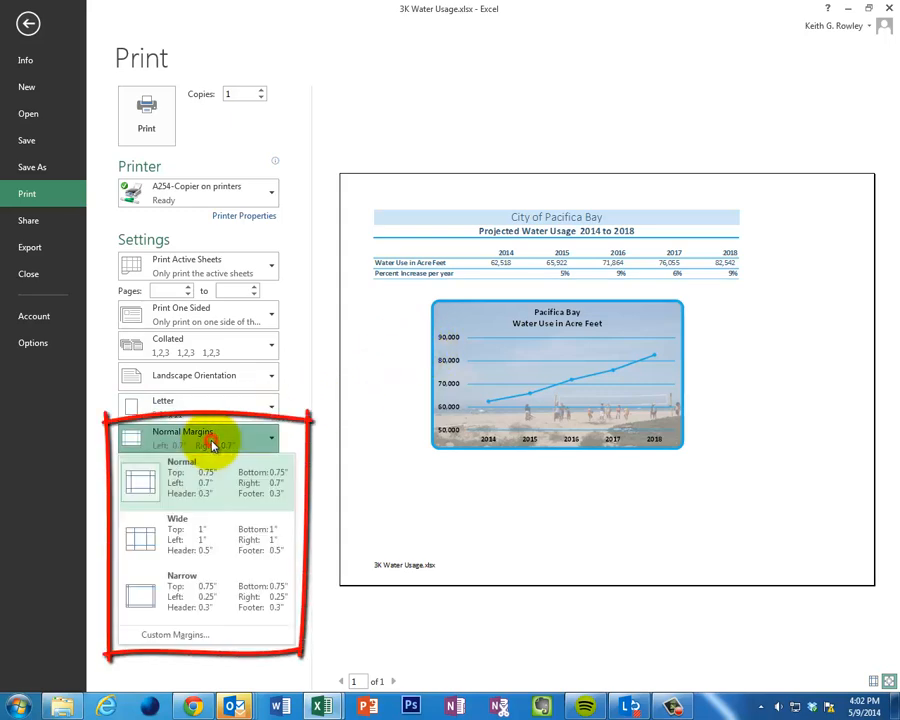
pyautogui.click(178, 640)
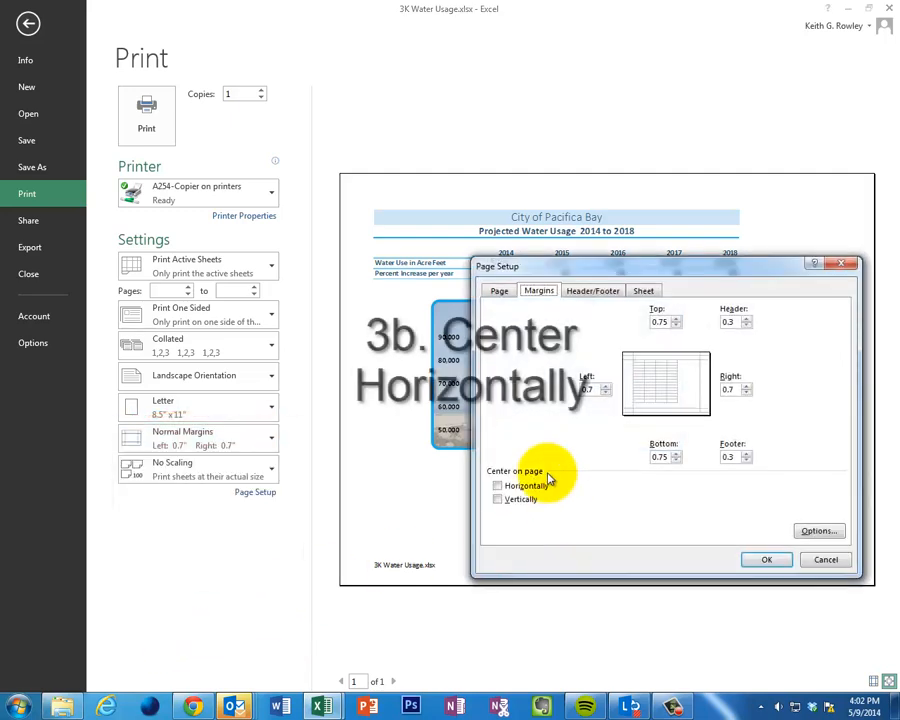
pyautogui.click(527, 487)
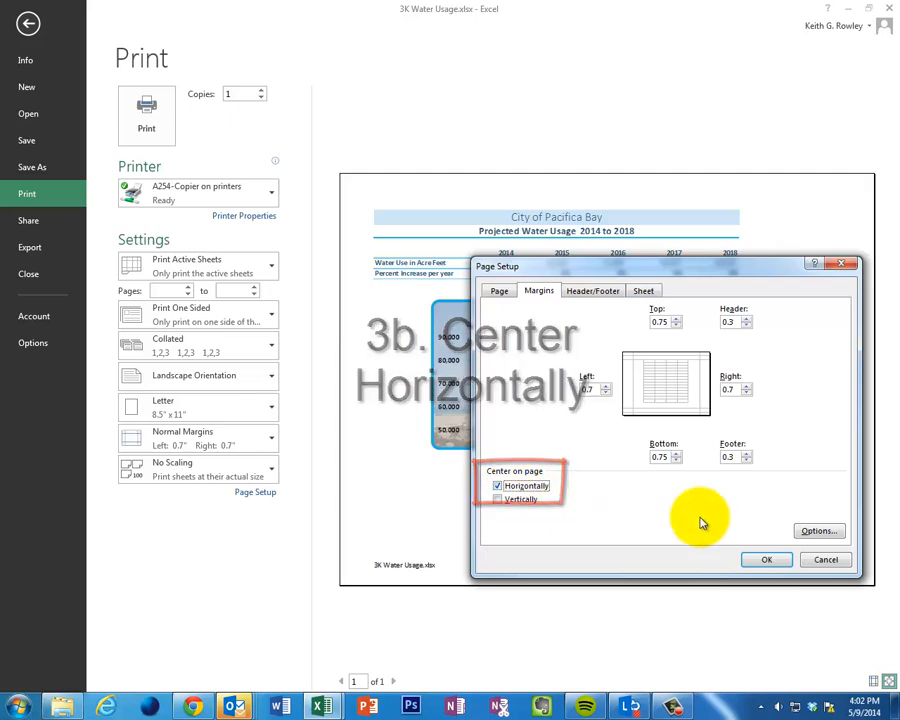
pyautogui.click(750, 559)
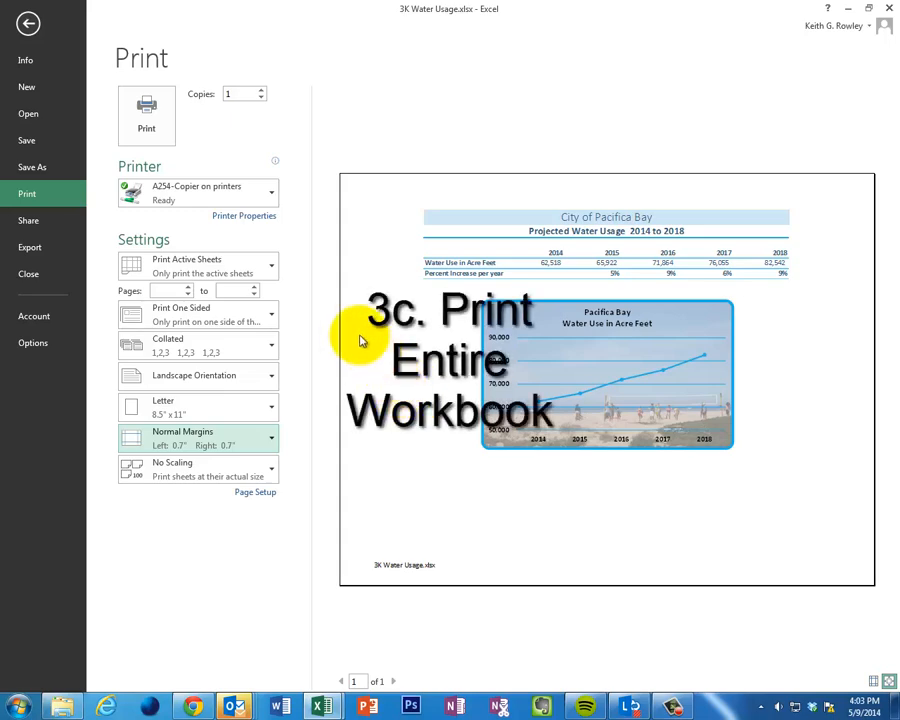
# - Set the print scope to Print Entire Workbook and return to the worksheet
pyautogui.click(219, 266)
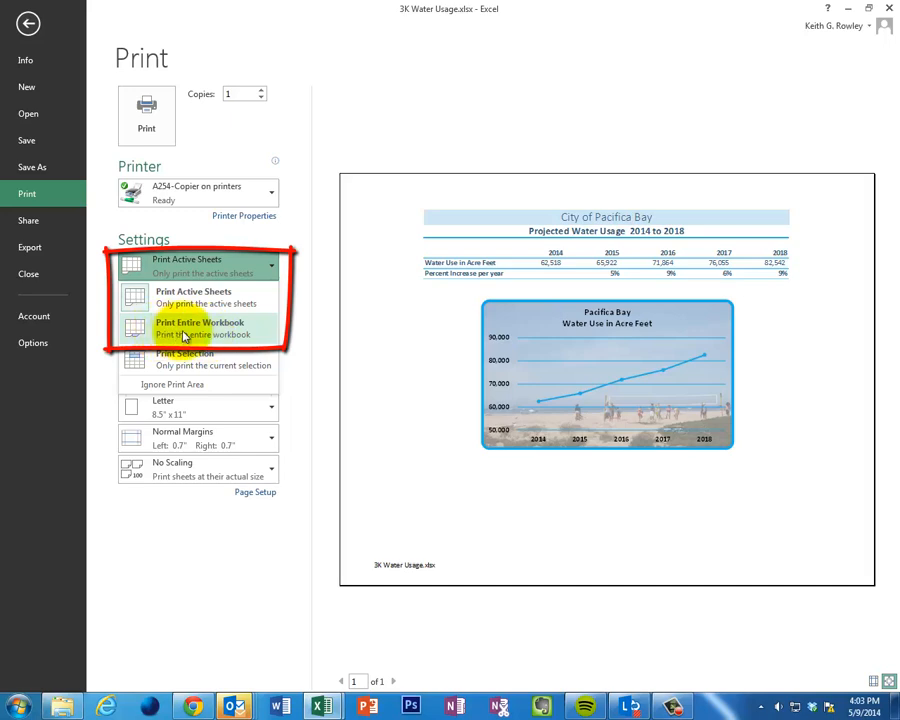
pyautogui.click(213, 335)
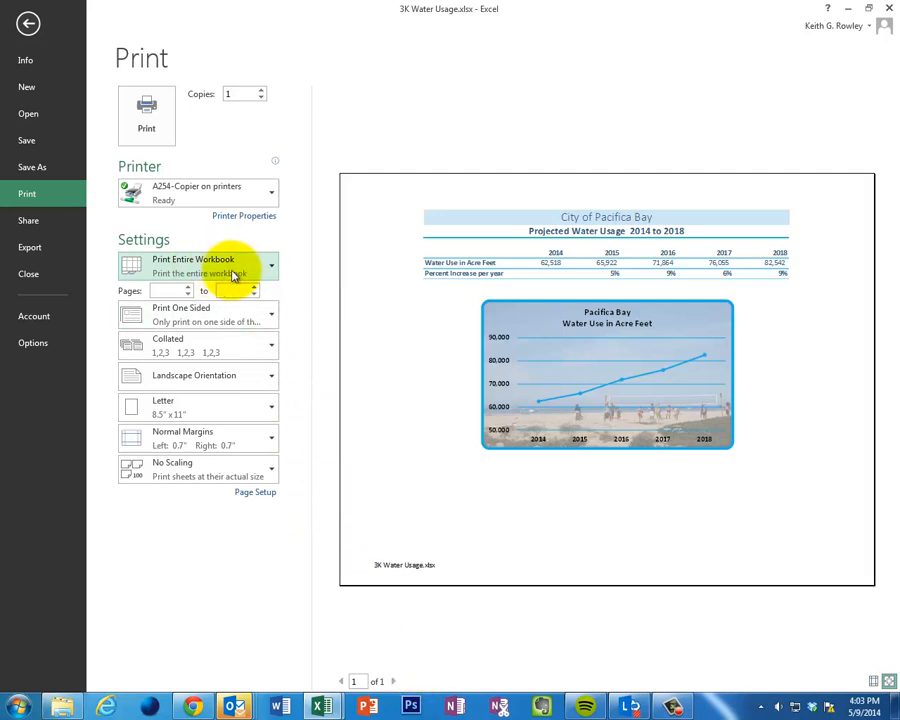
pyautogui.press('Escape')
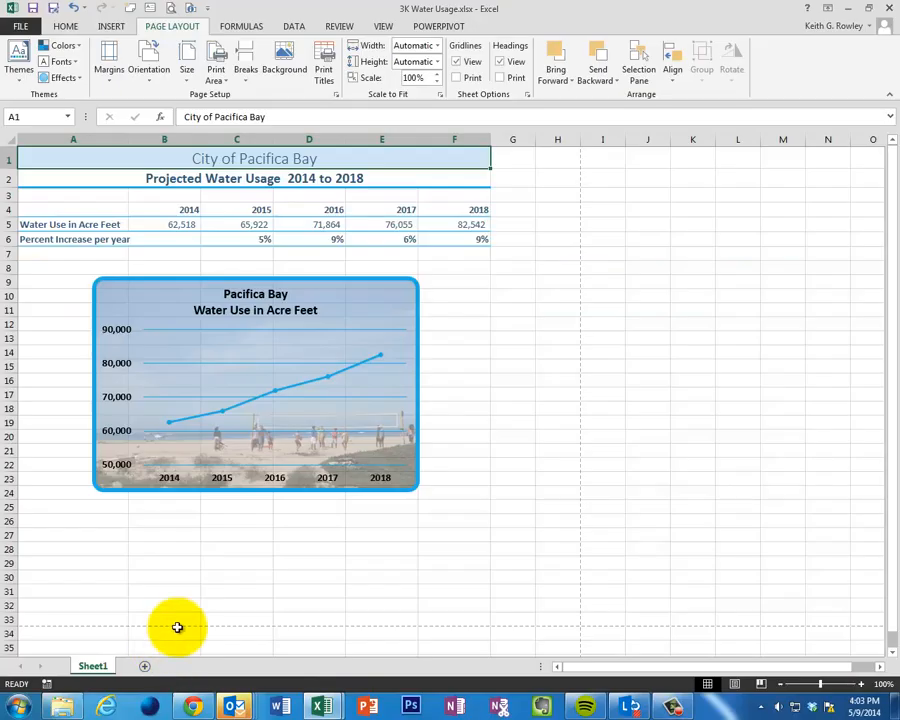
pyautogui.rightClick(97, 670)
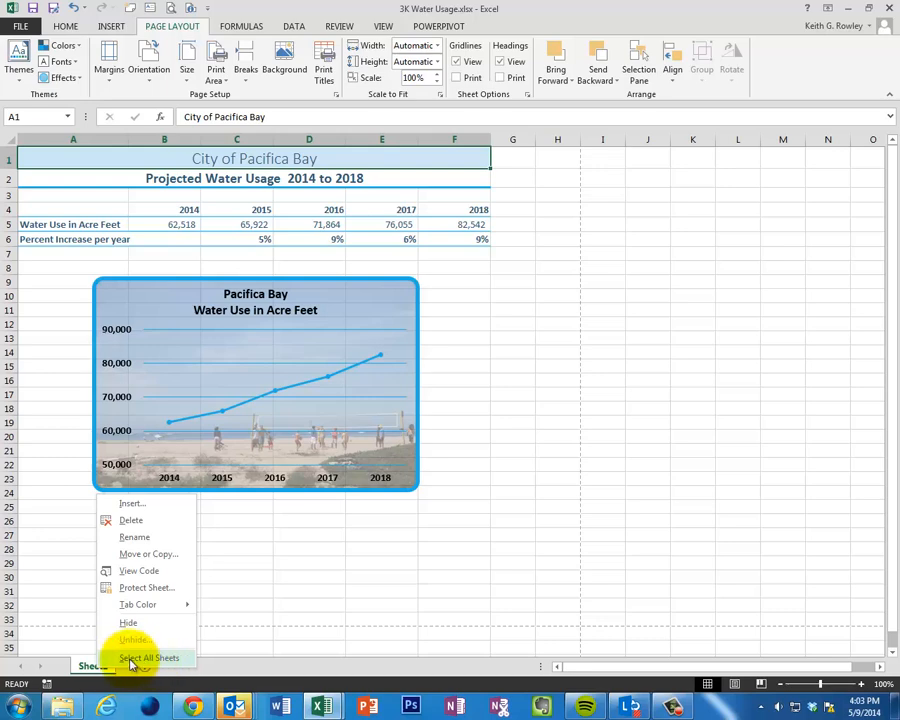
pyautogui.click(223, 585)
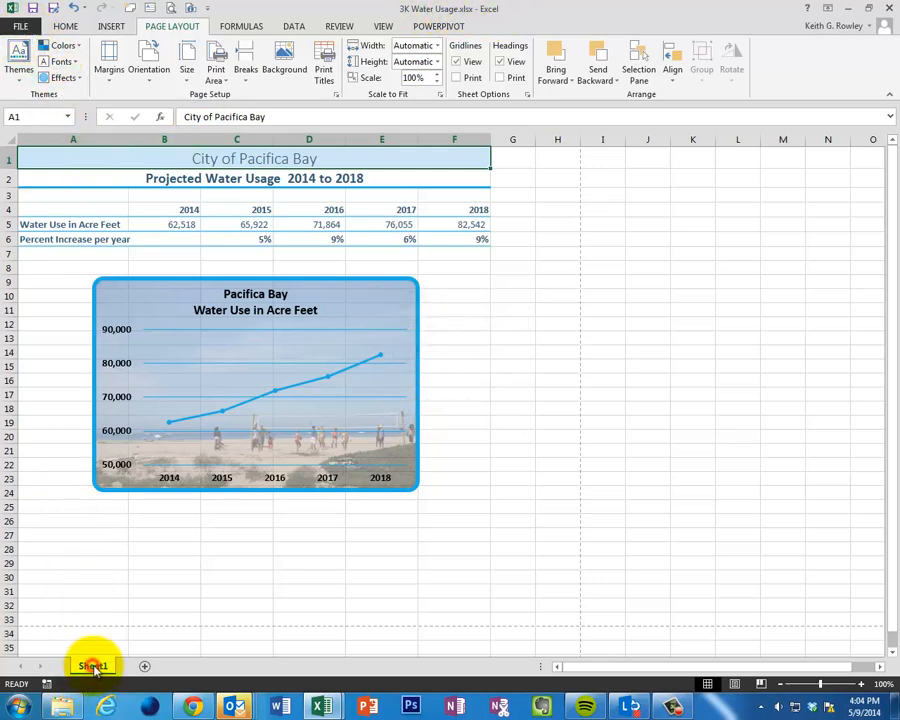
# - Reconfirm Print Entire Workbook as the scope in the print preview settings and go back to the worksheet
pyautogui.click(18, 25)
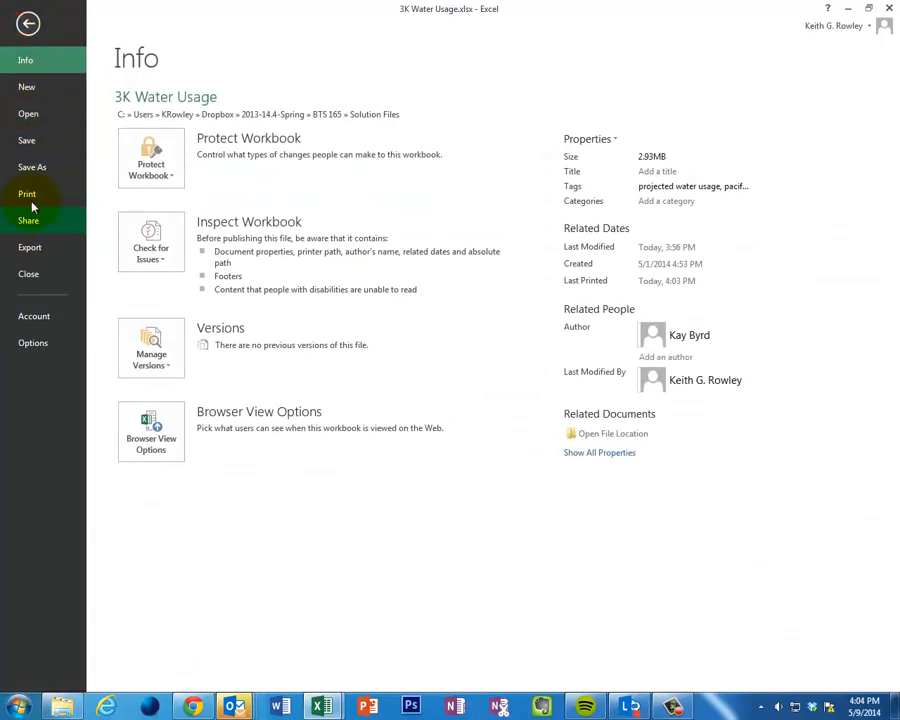
pyautogui.click(28, 194)
pyautogui.click(195, 265)
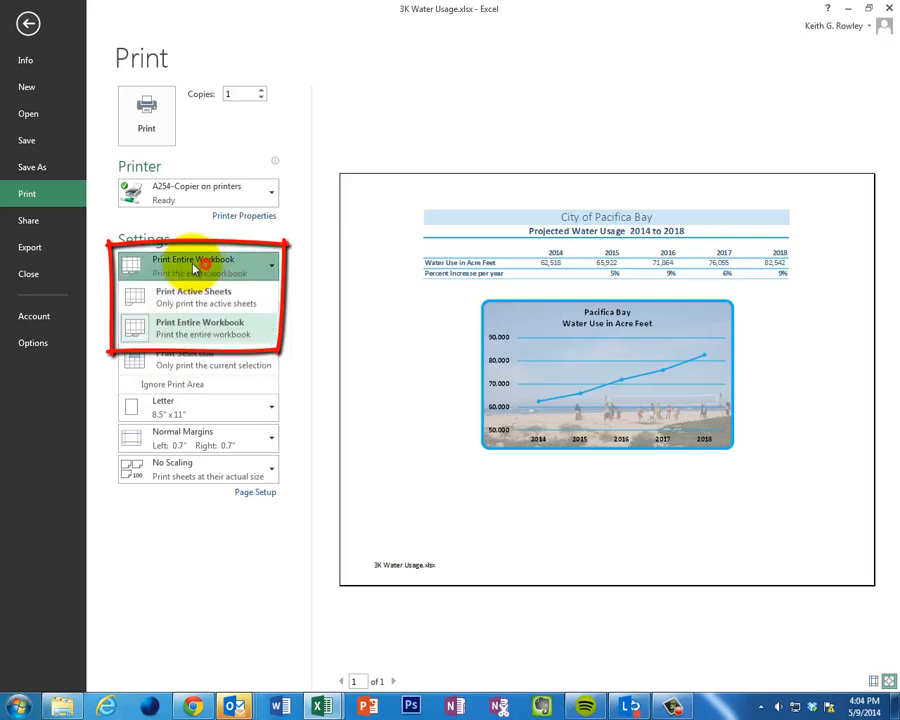
pyautogui.click(200, 325)
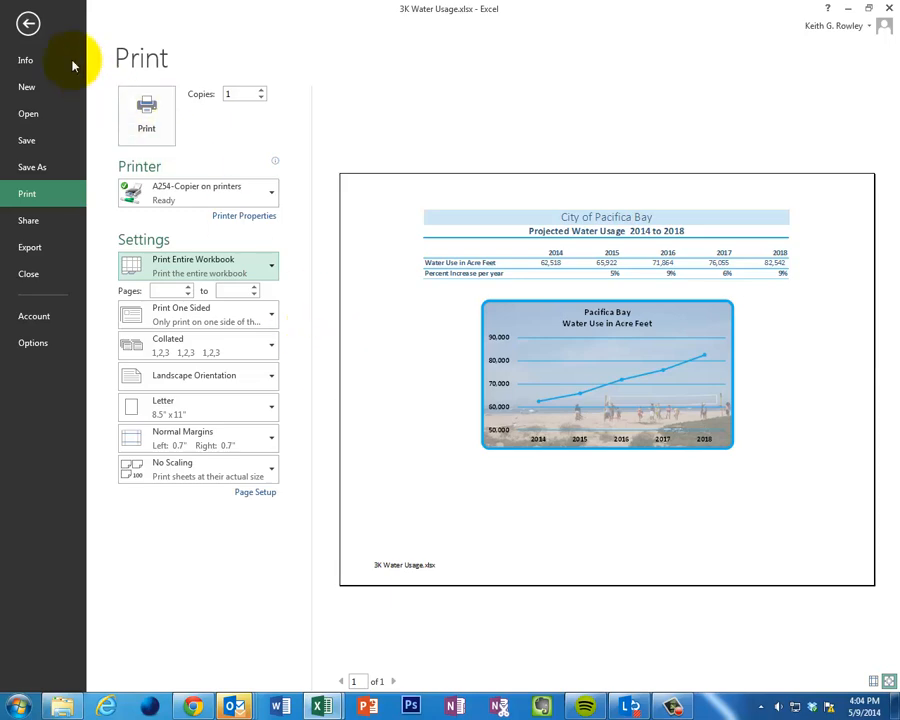
pyautogui.click(28, 22)
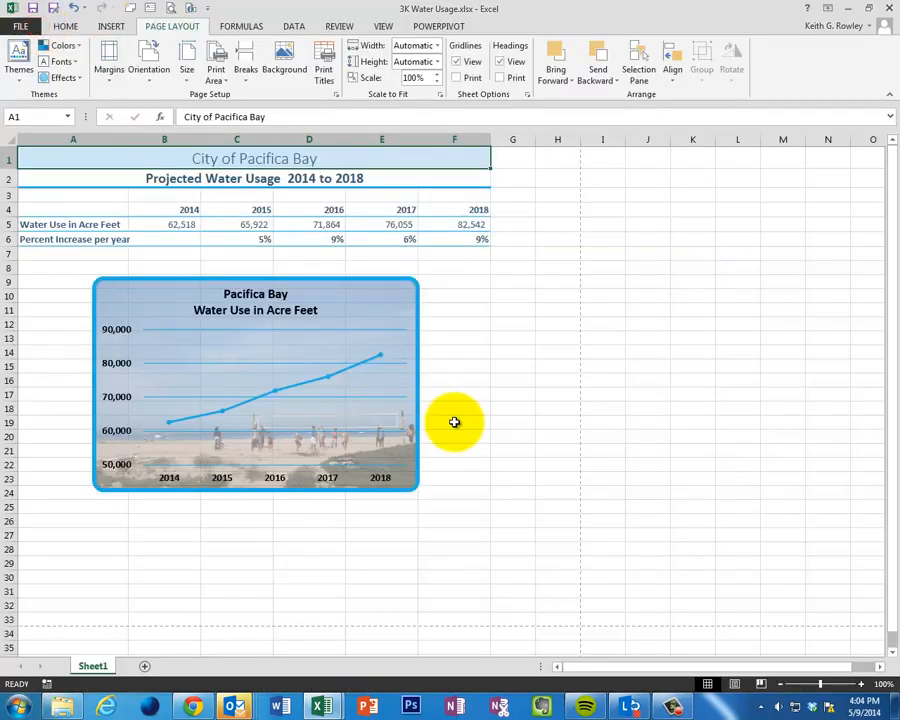